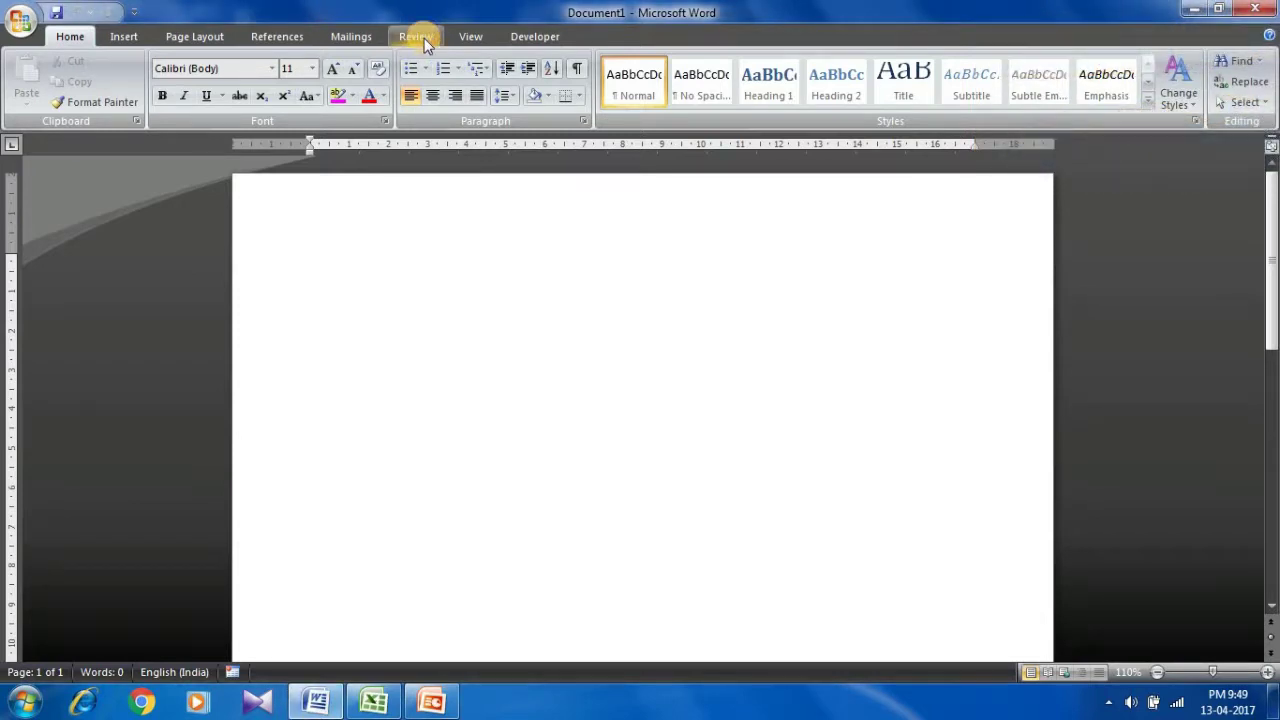
# Step: Open the Research pane's Translation from English (United States) to Hindi (India)
pyautogui.click(424, 38)
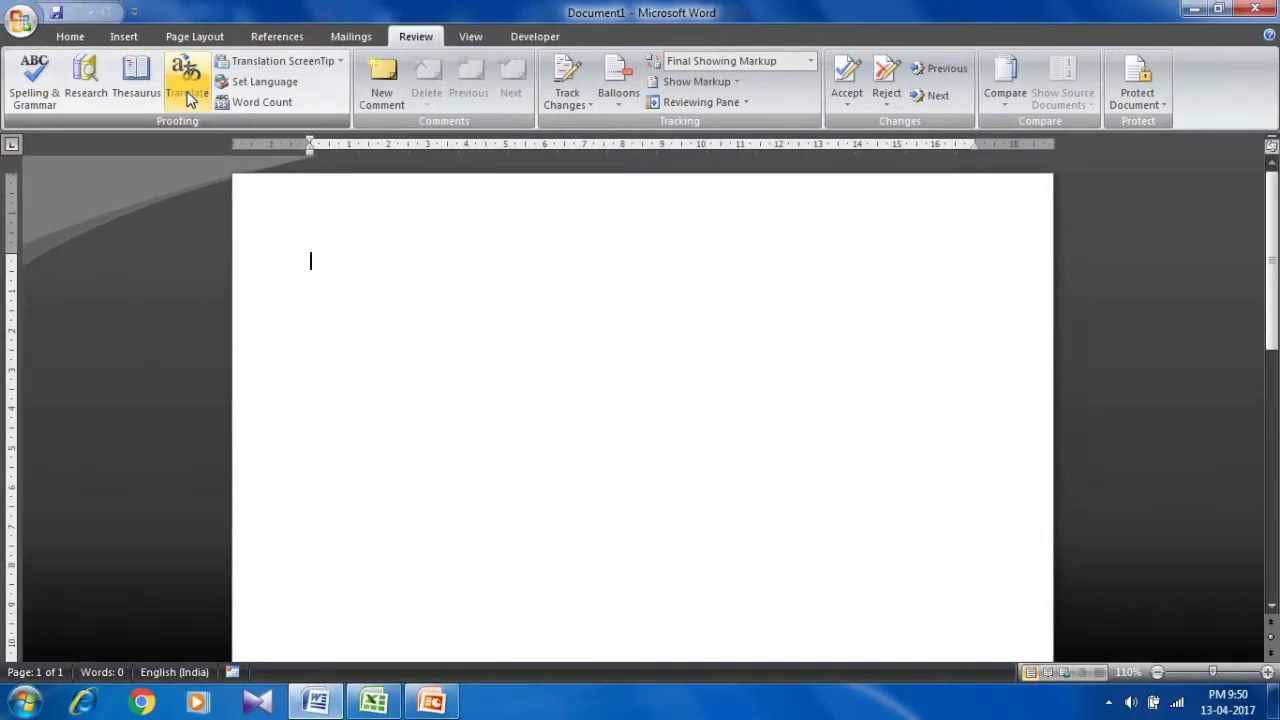
pyautogui.click(190, 95)
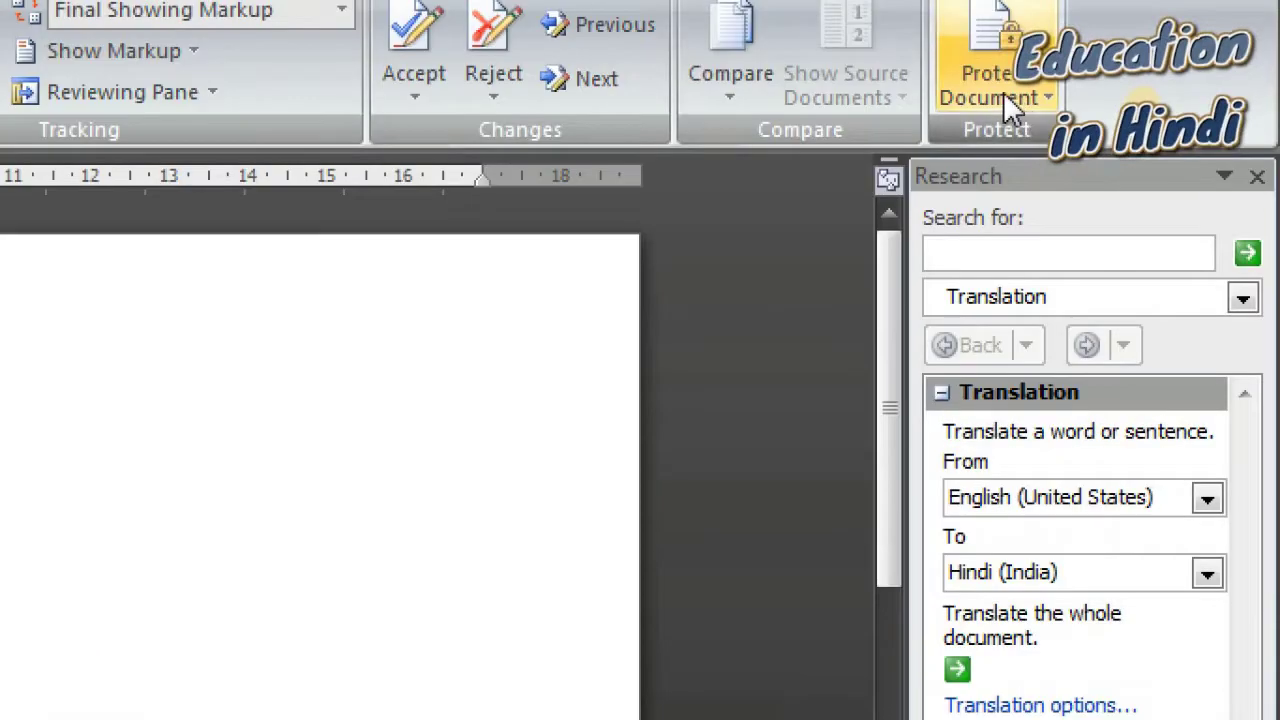
# Step: Enter 'Hello, Friends' as the search text and expand the target-language list
pyautogui.click(1011, 254)
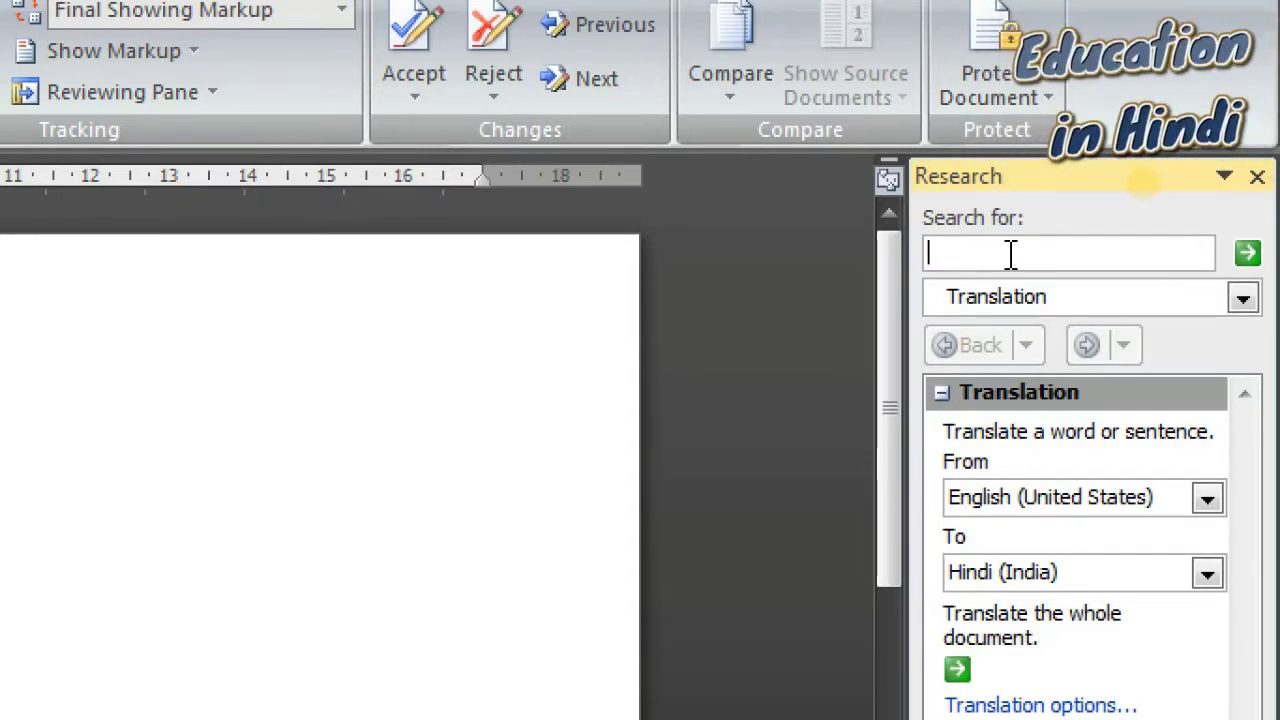
pyautogui.write('Hello, Friends')
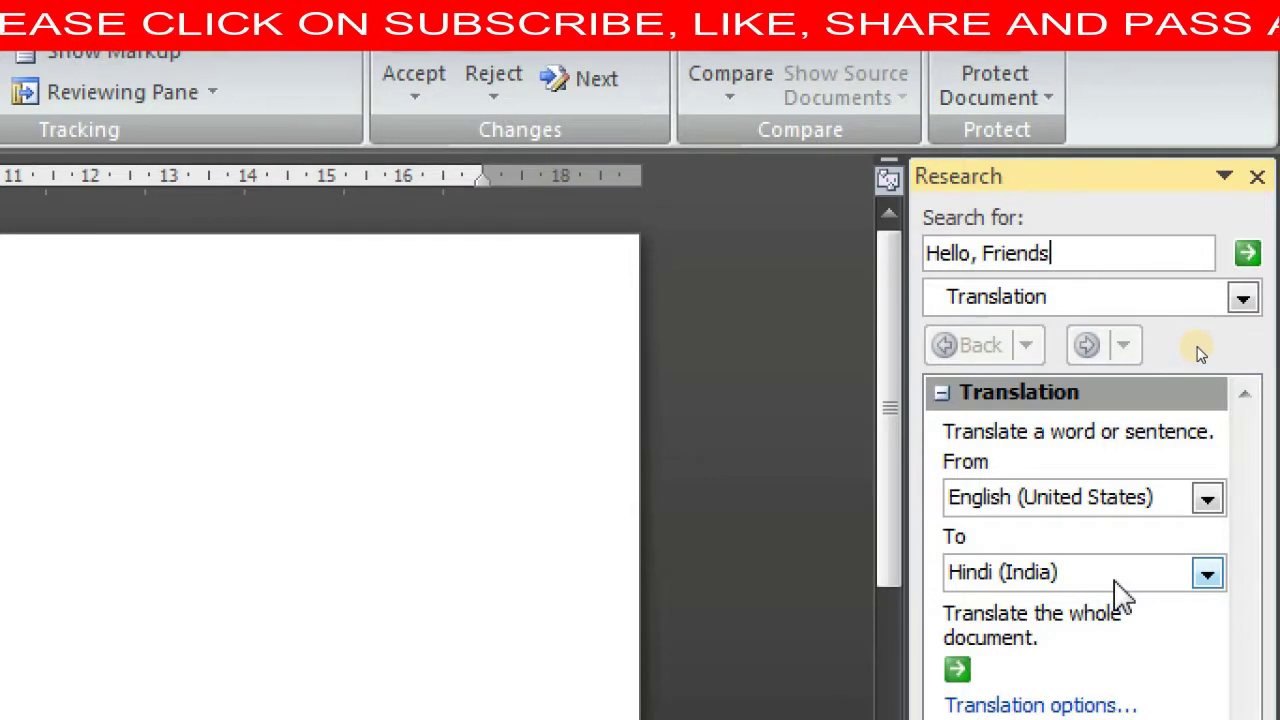
pyautogui.click(1117, 583)
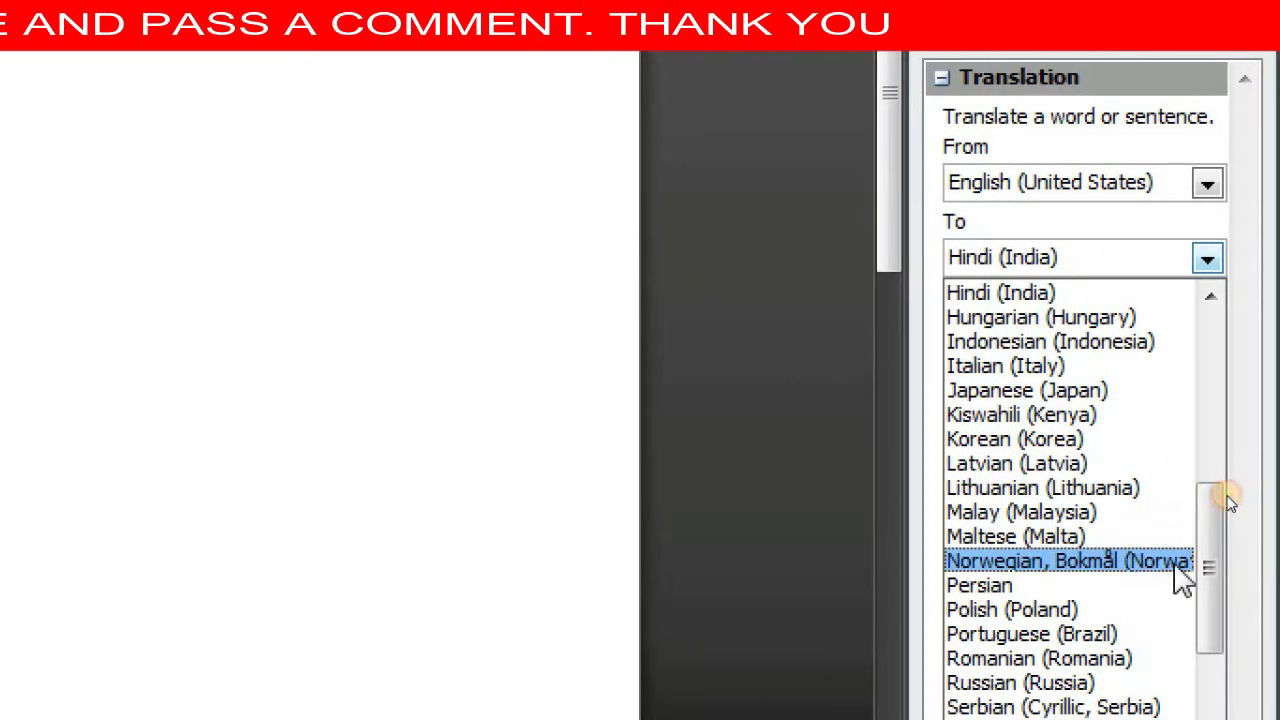
# Step: Try Norwegian, Bokmål as the target, then switch back to Hindi (India) to get 'नमस्कार, दोस्तों'
pyautogui.click(1095, 561)
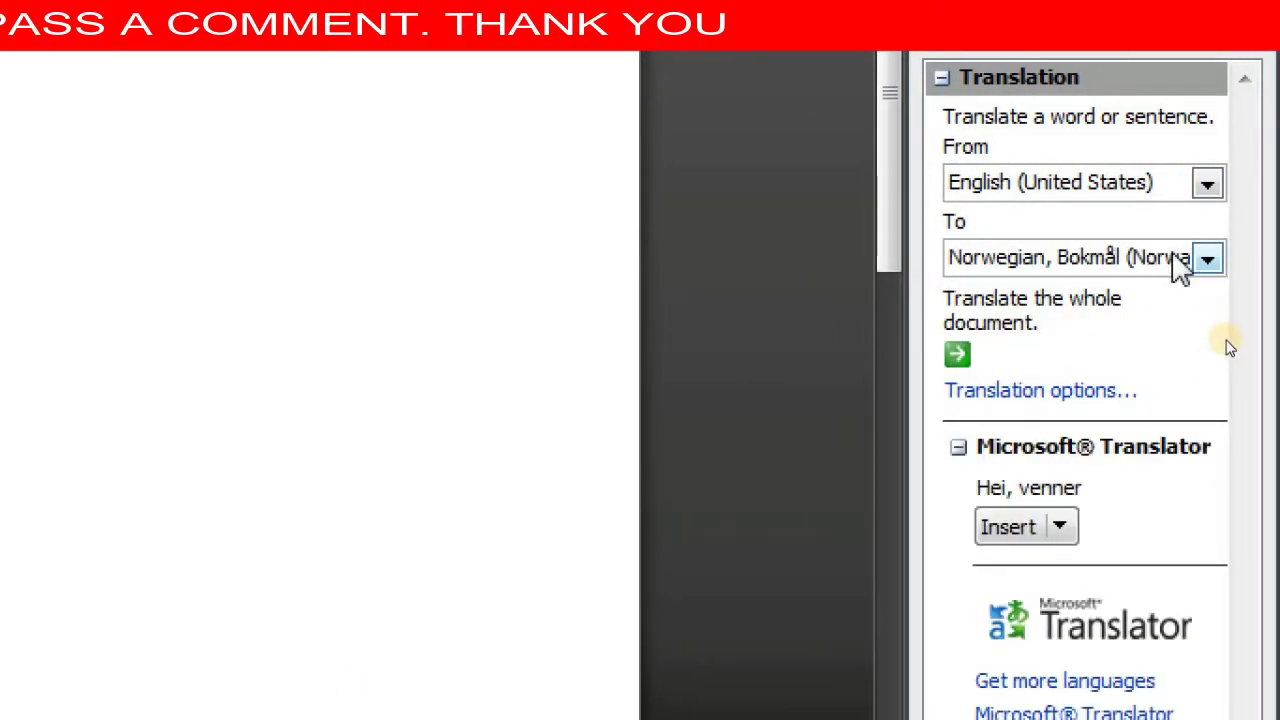
pyautogui.click(1180, 262)
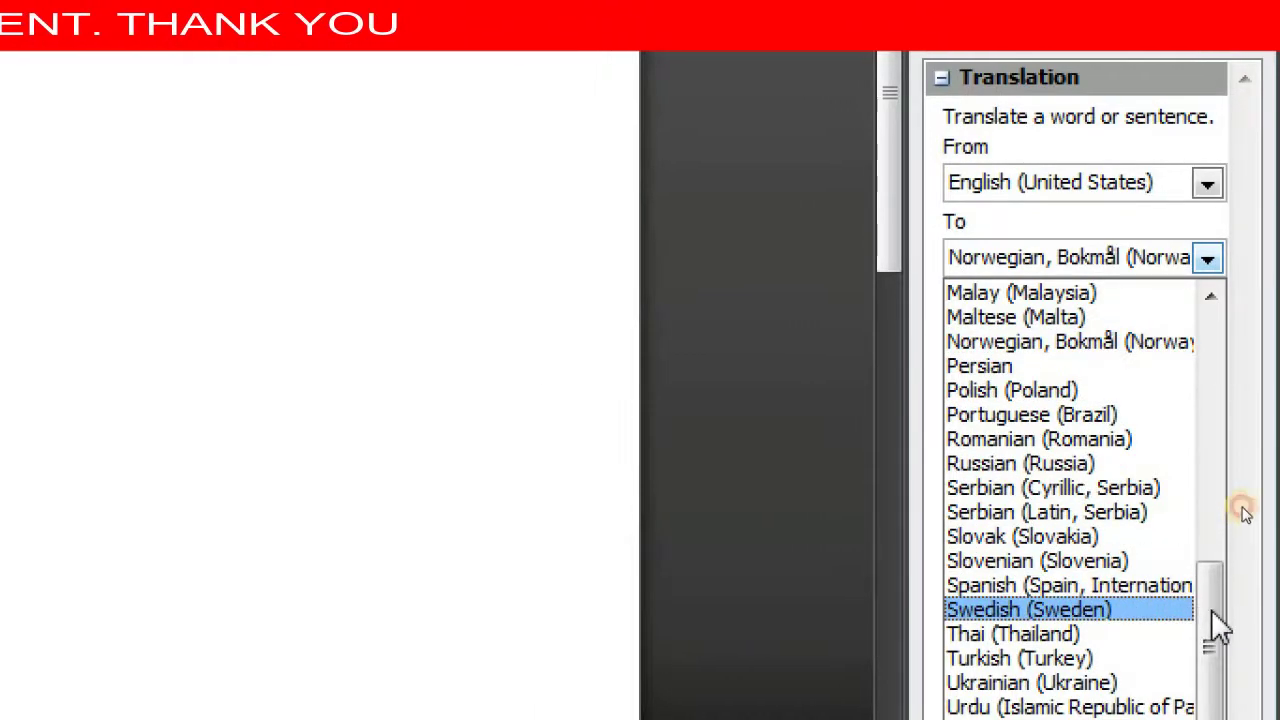
pyautogui.moveTo(1209, 608); pyautogui.dragTo(1222, 366)
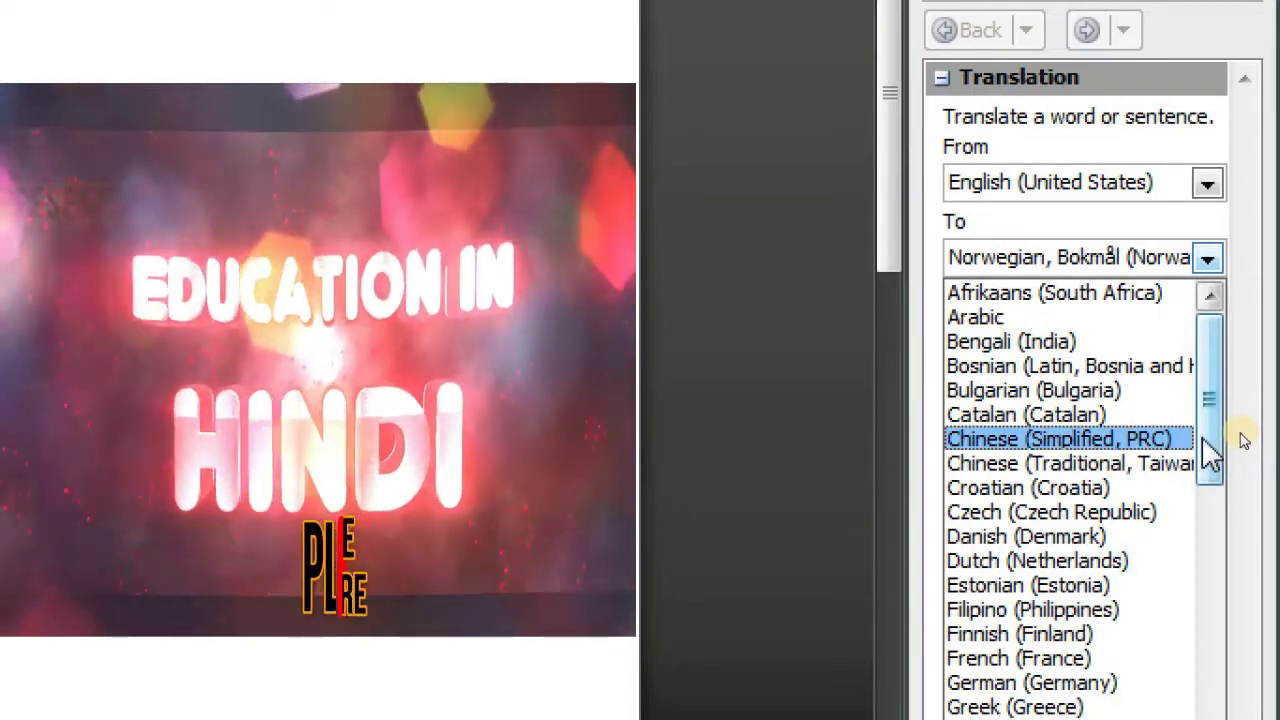
pyautogui.moveTo(1203, 440)
pyautogui.mouseDown()
pyautogui.moveTo(1215, 460)
pyautogui.moveTo(1203, 636)
pyautogui.mouseUp()
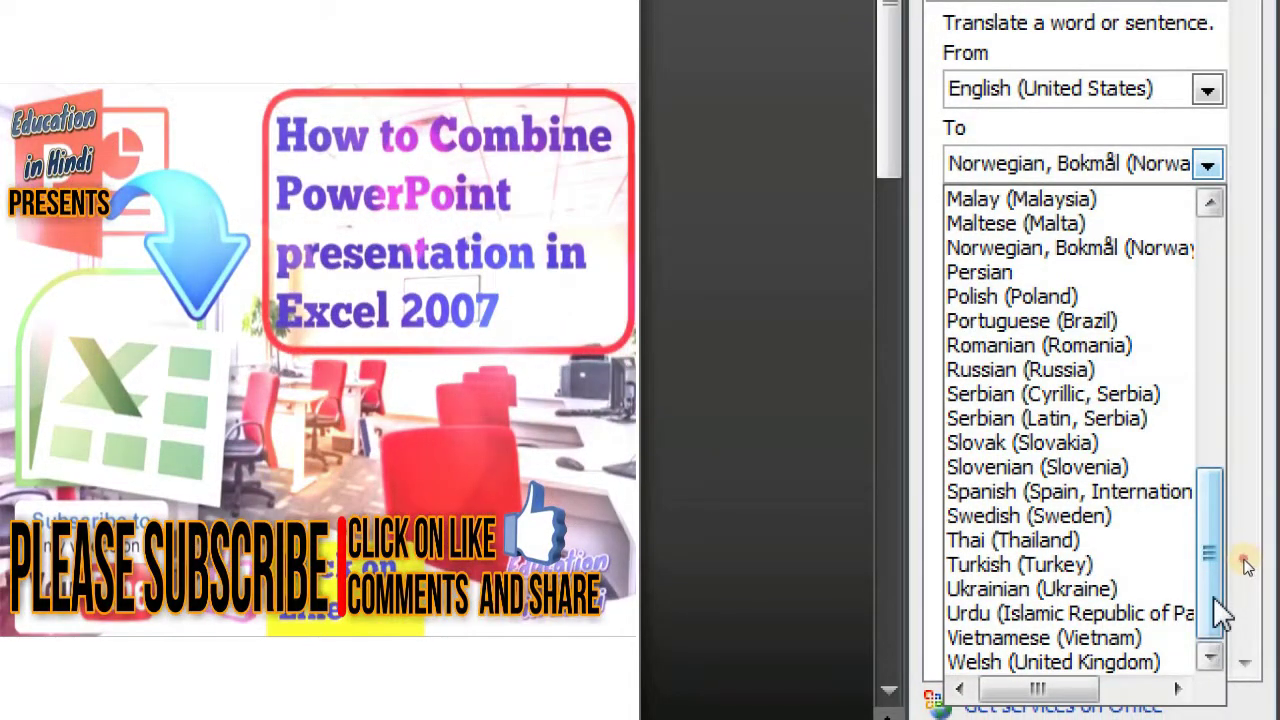
pyautogui.moveTo(1213, 596); pyautogui.dragTo(1232, 395)
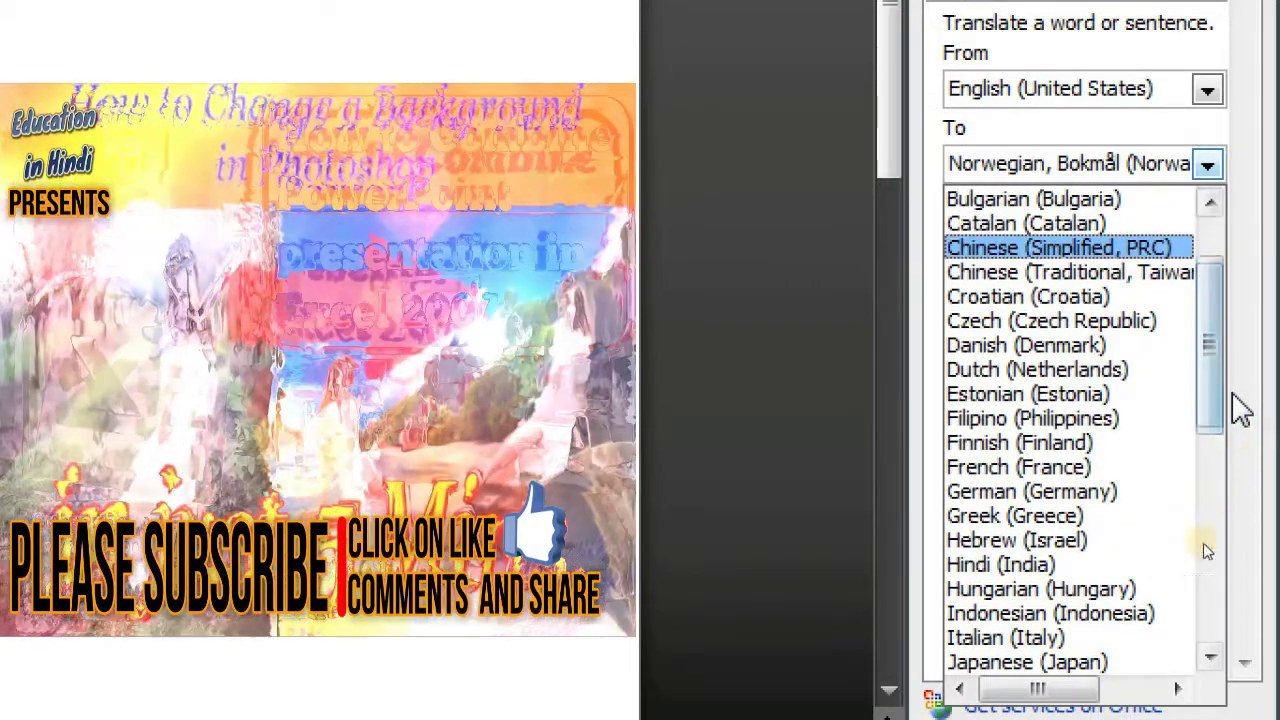
pyautogui.click(1050, 566)
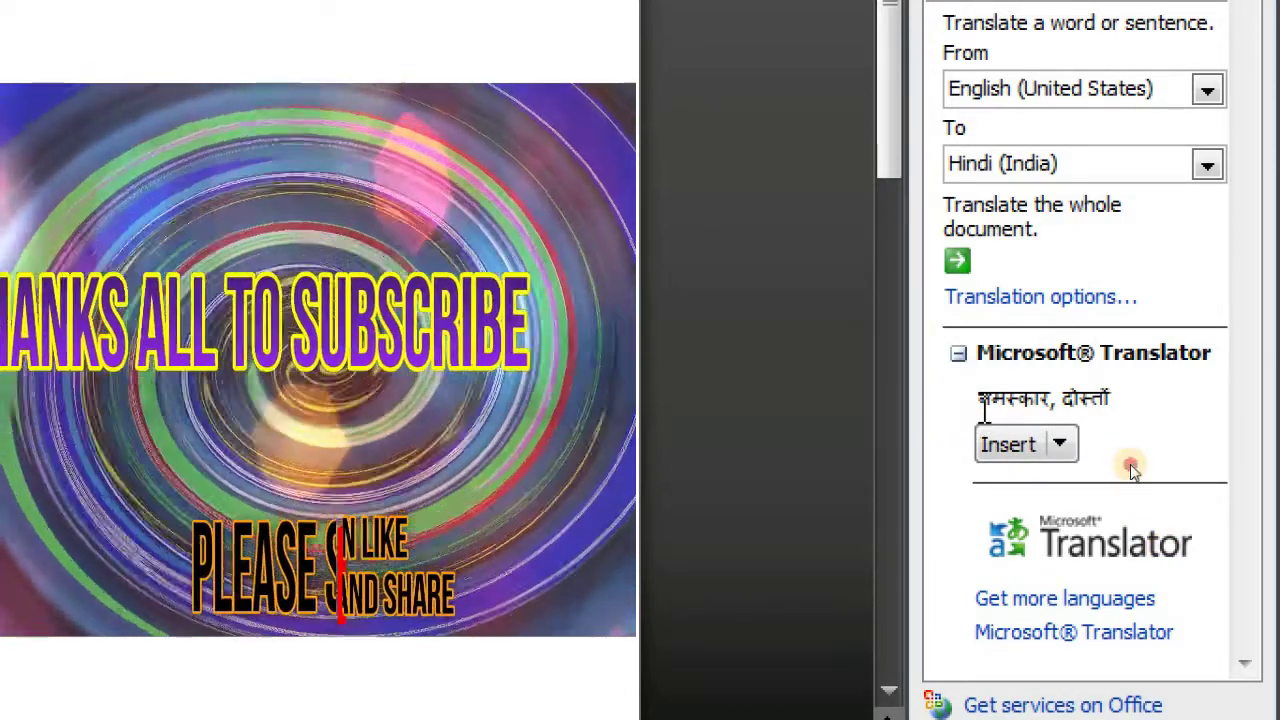
pyautogui.moveTo(978, 400)
pyautogui.mouseDown()
pyautogui.moveTo(1010, 412)
pyautogui.moveTo(1134, 402)
pyautogui.mouseUp()
pyautogui.hotkey('ctrl', 'c')
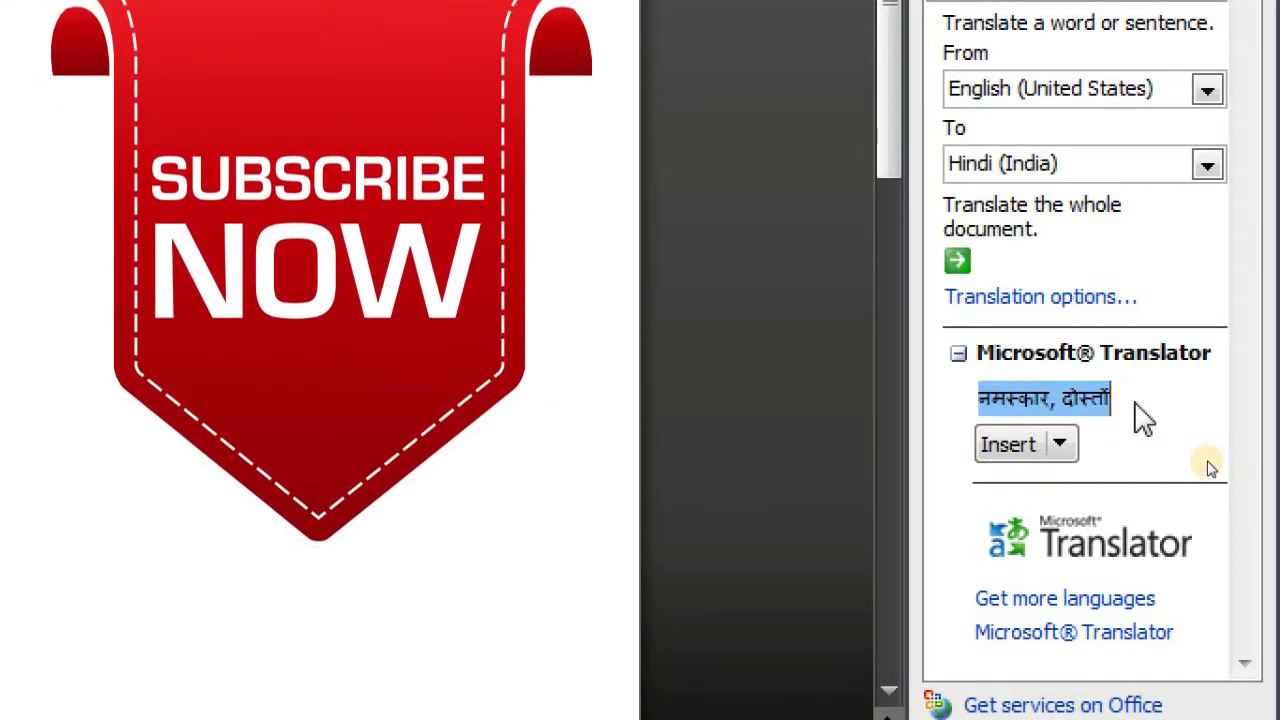
pyautogui.click(1192, 457)
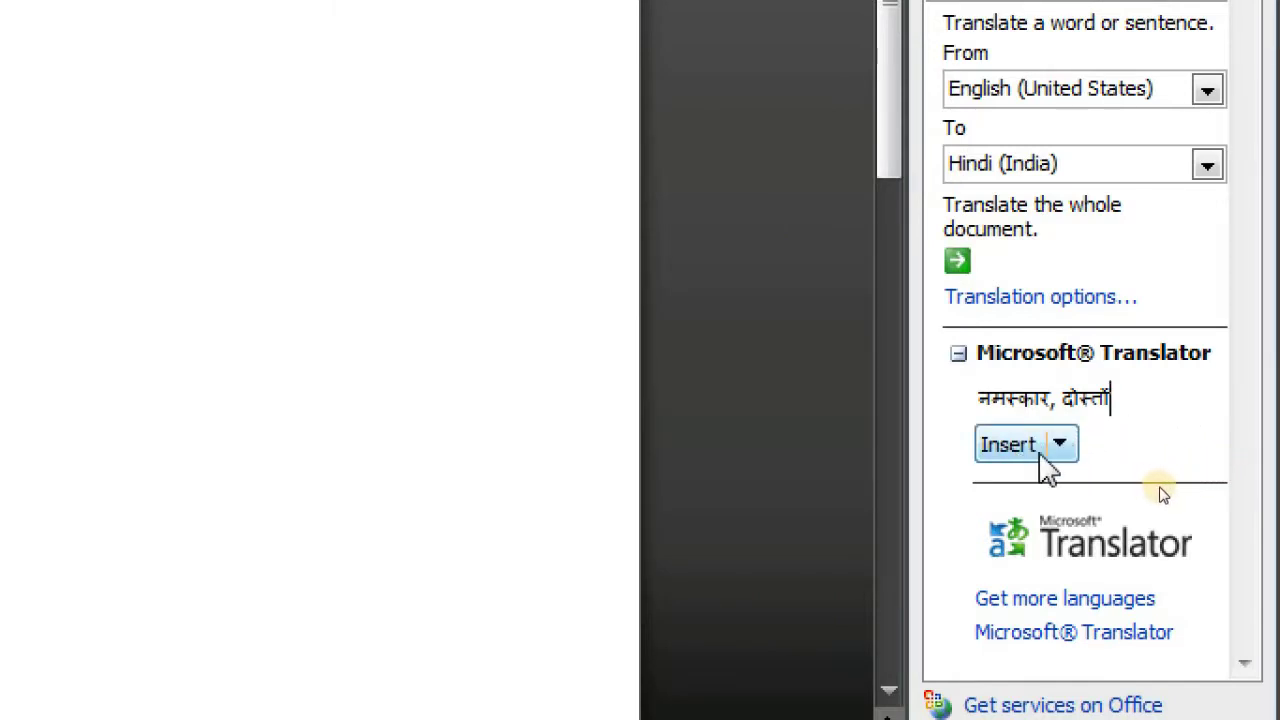
# Step: Insert 'नमस्कार, दोस्तों' into the document body and copy it to the clipboard
pyautogui.click(1062, 452)
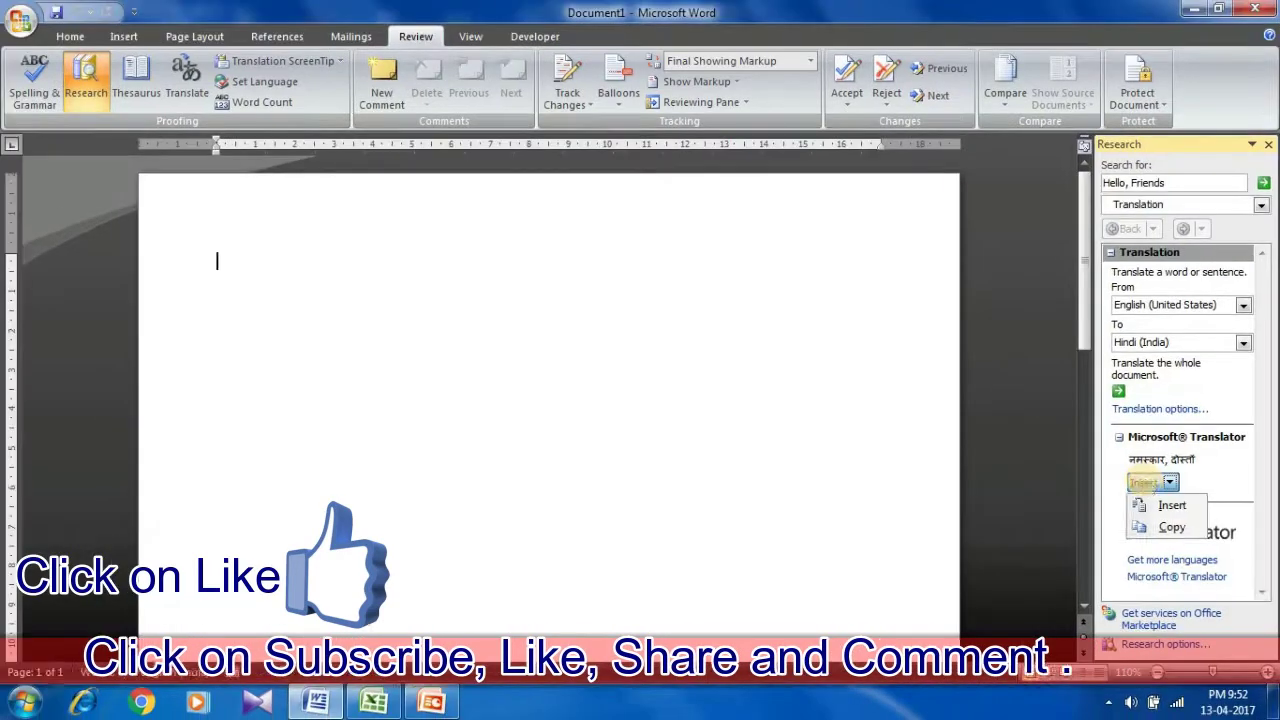
pyautogui.click(1147, 485)
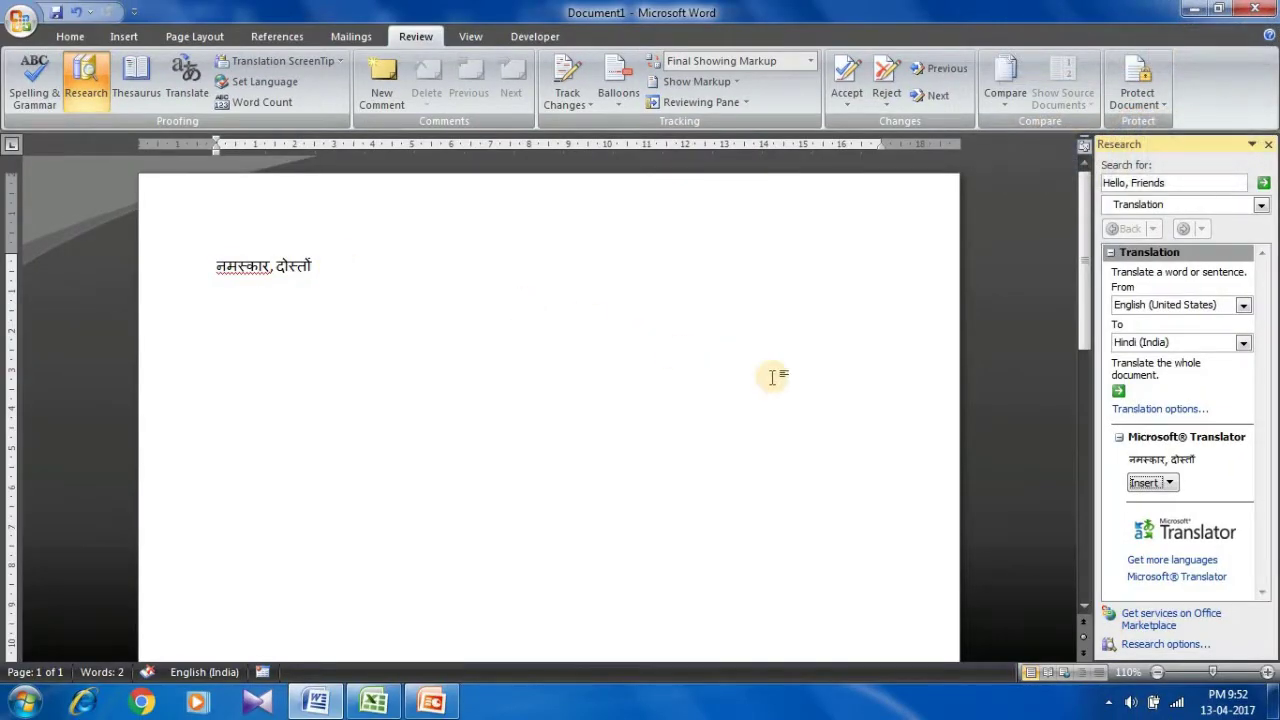
pyautogui.click(1170, 484)
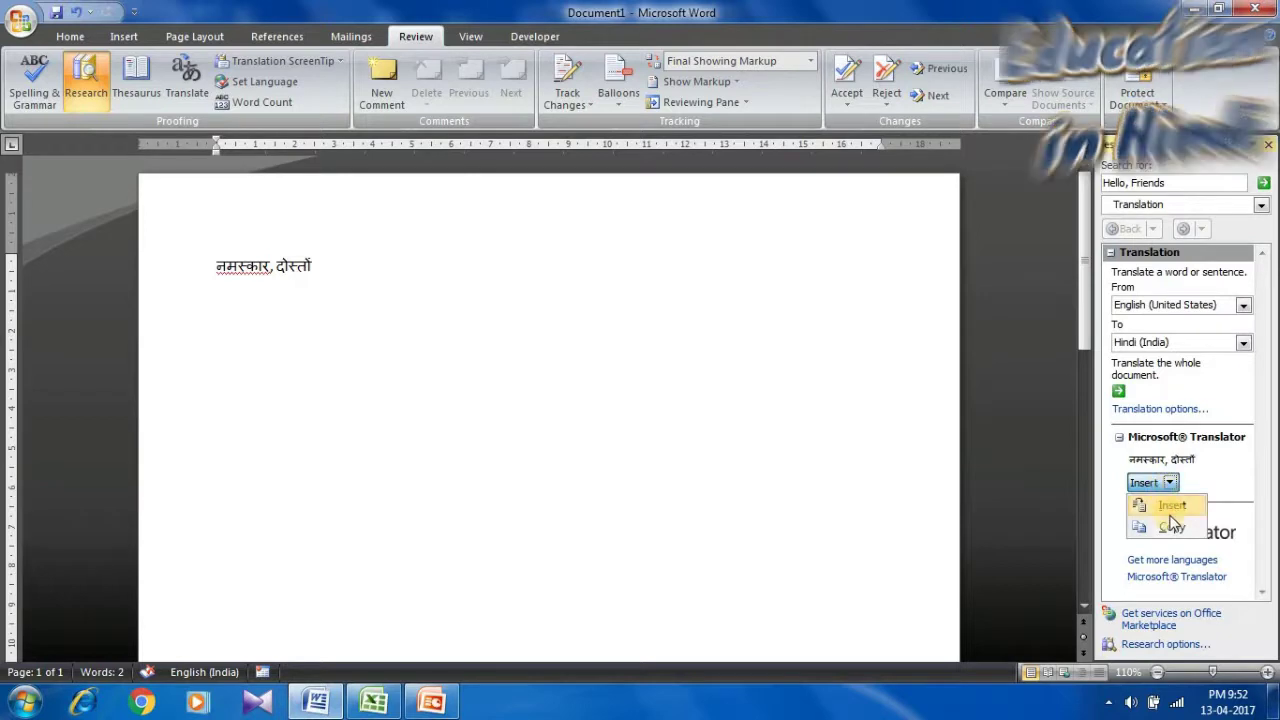
pyautogui.click(1172, 527)
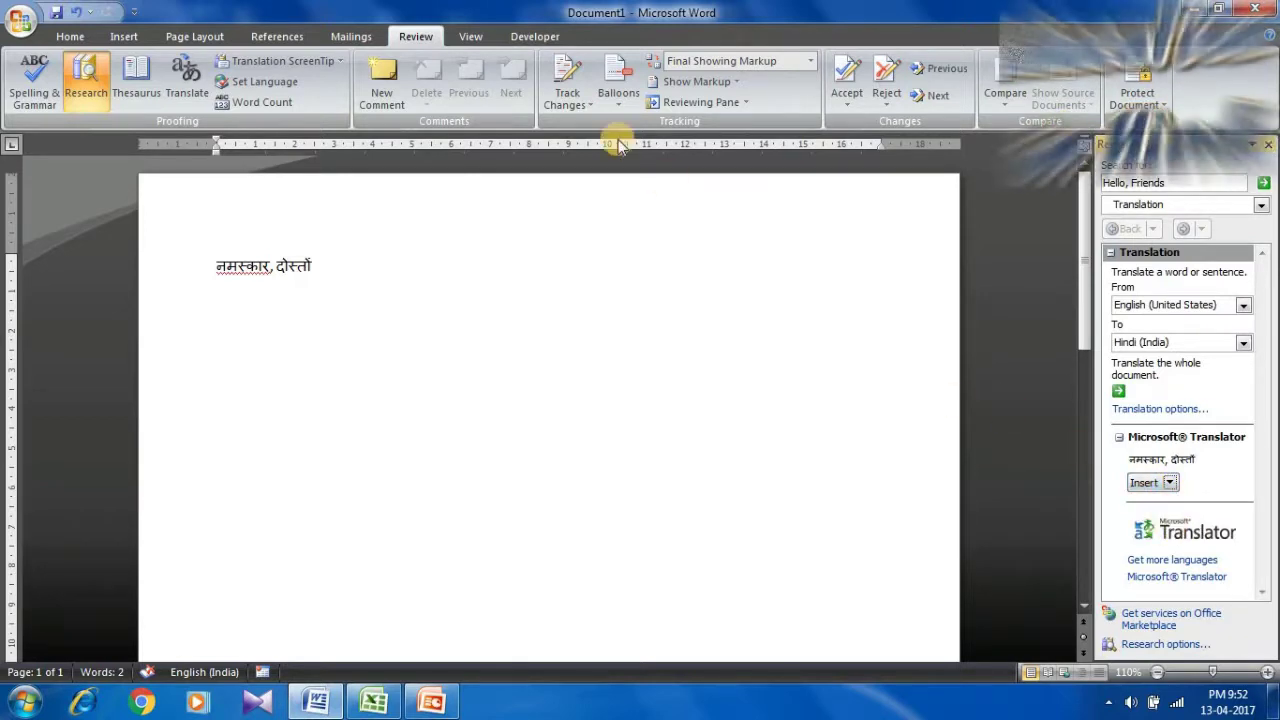
# Step: Add the pasted Hindi greeting as WordArt in Times New Roman 36 beside the plain text
pyautogui.click(145, 30)
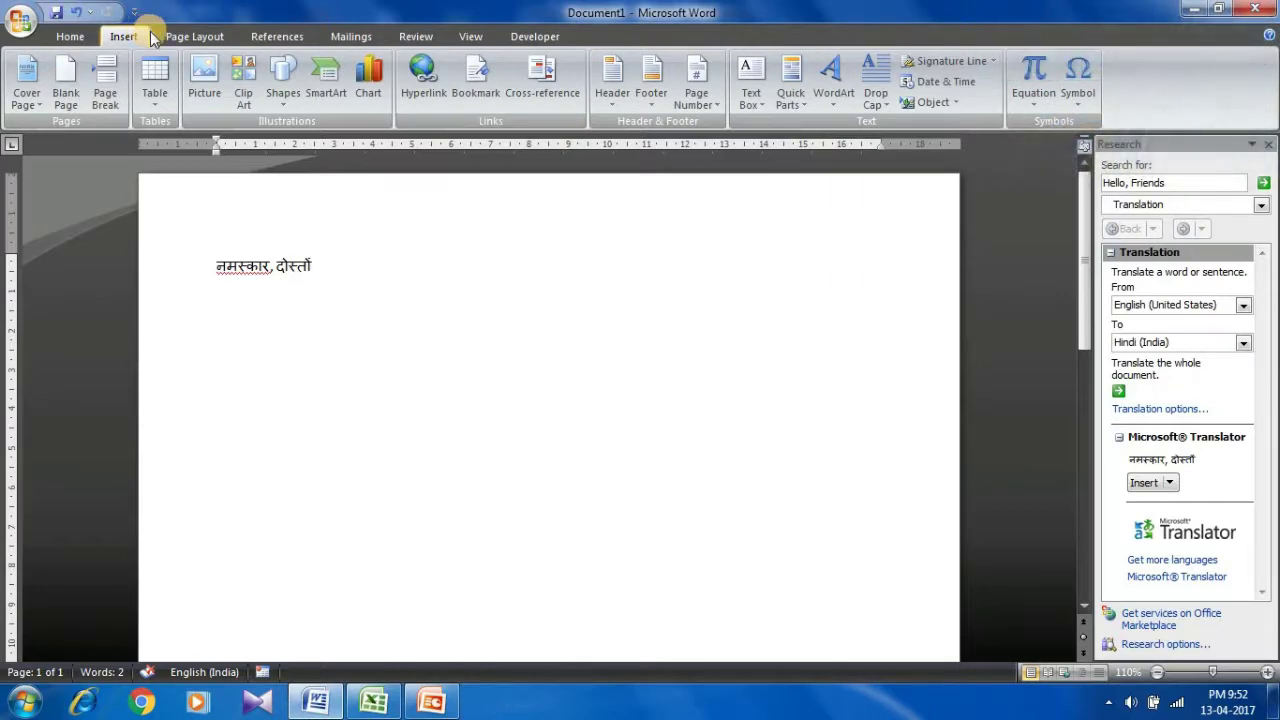
pyautogui.click(828, 88)
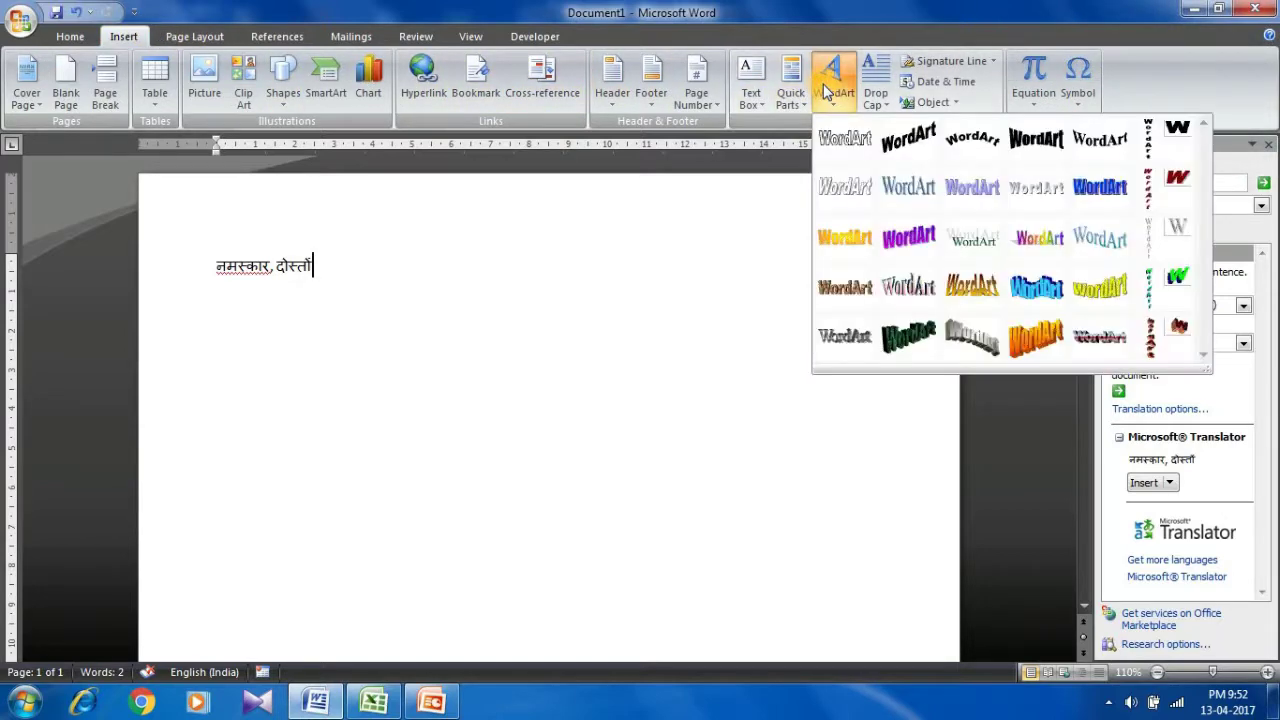
pyautogui.click(903, 186)
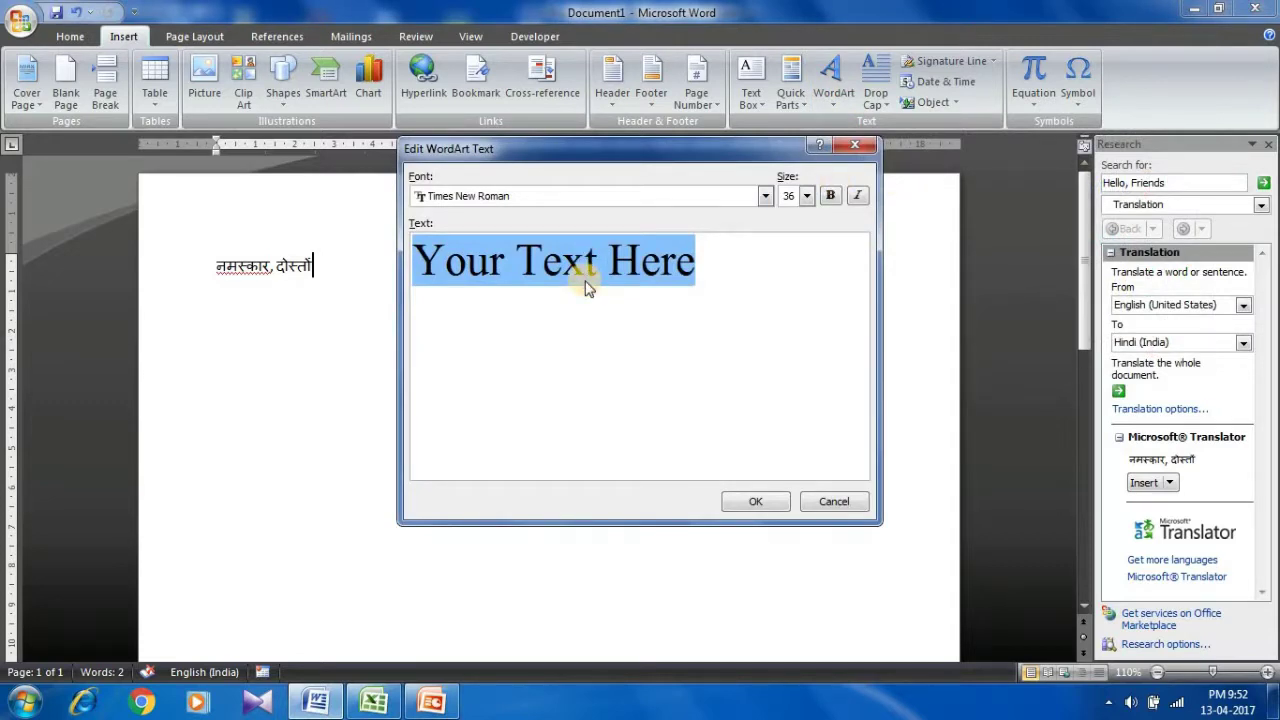
pyautogui.hotkey('ctrl', 'v')
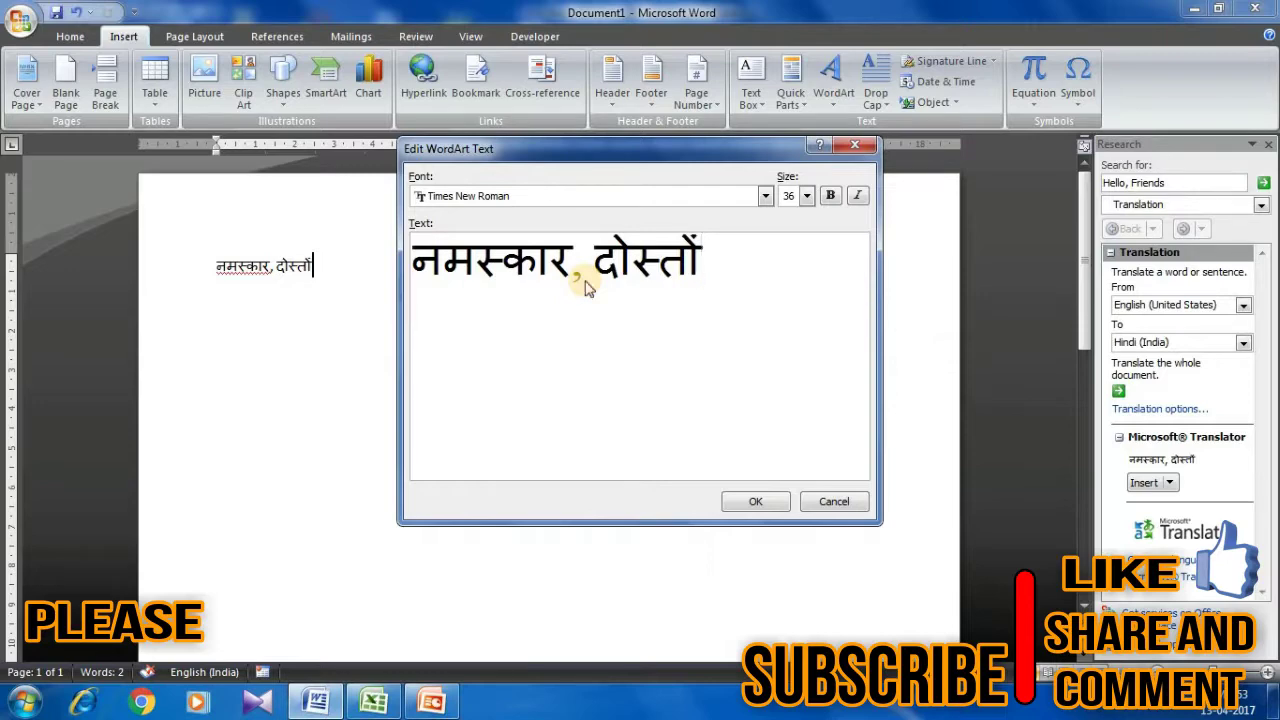
pyautogui.click(757, 501)
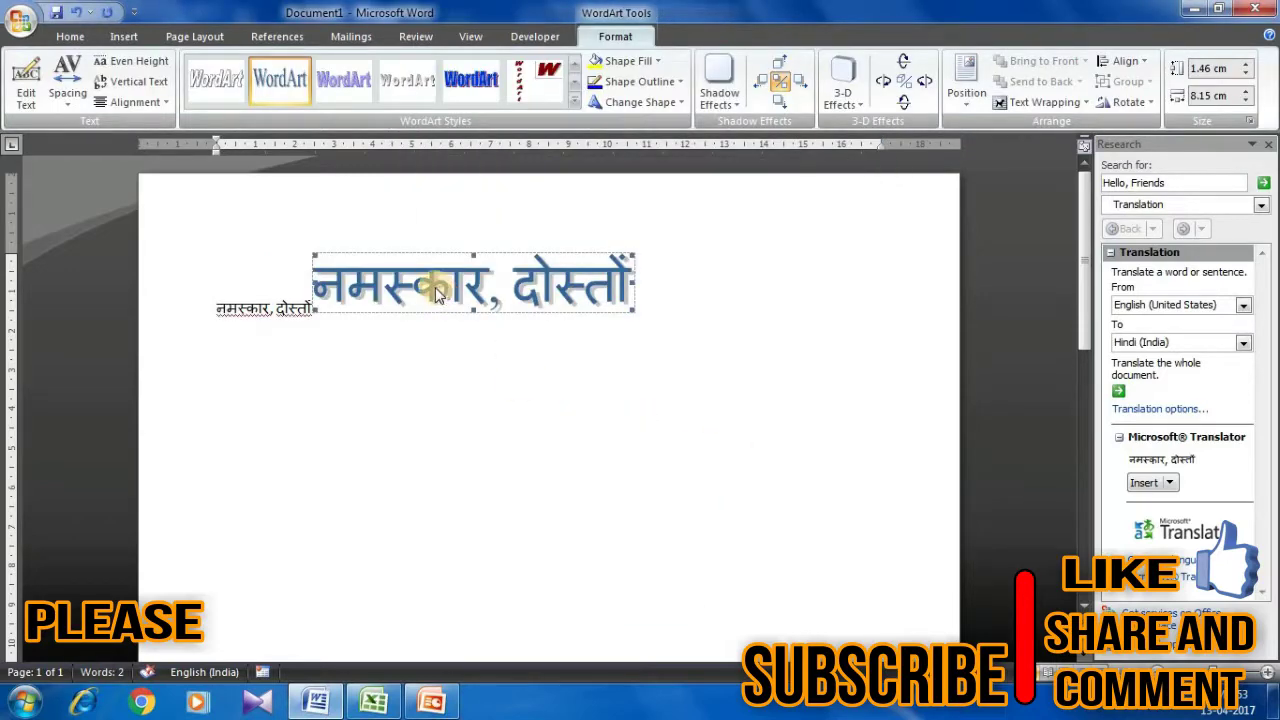
pyautogui.click(661, 309)
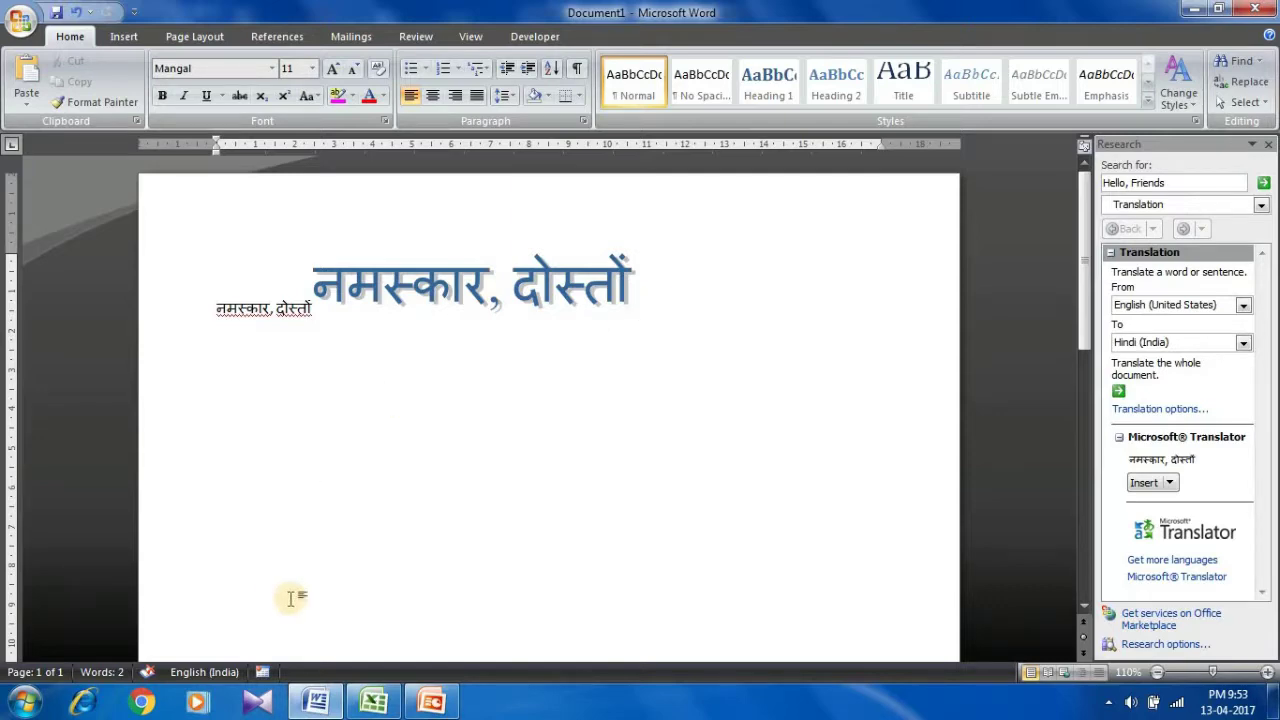
# Step: In Excel, translate 'friends' and insert दोस्तों into cell A1, then switch to PowerPoint
pyautogui.click(374, 702)
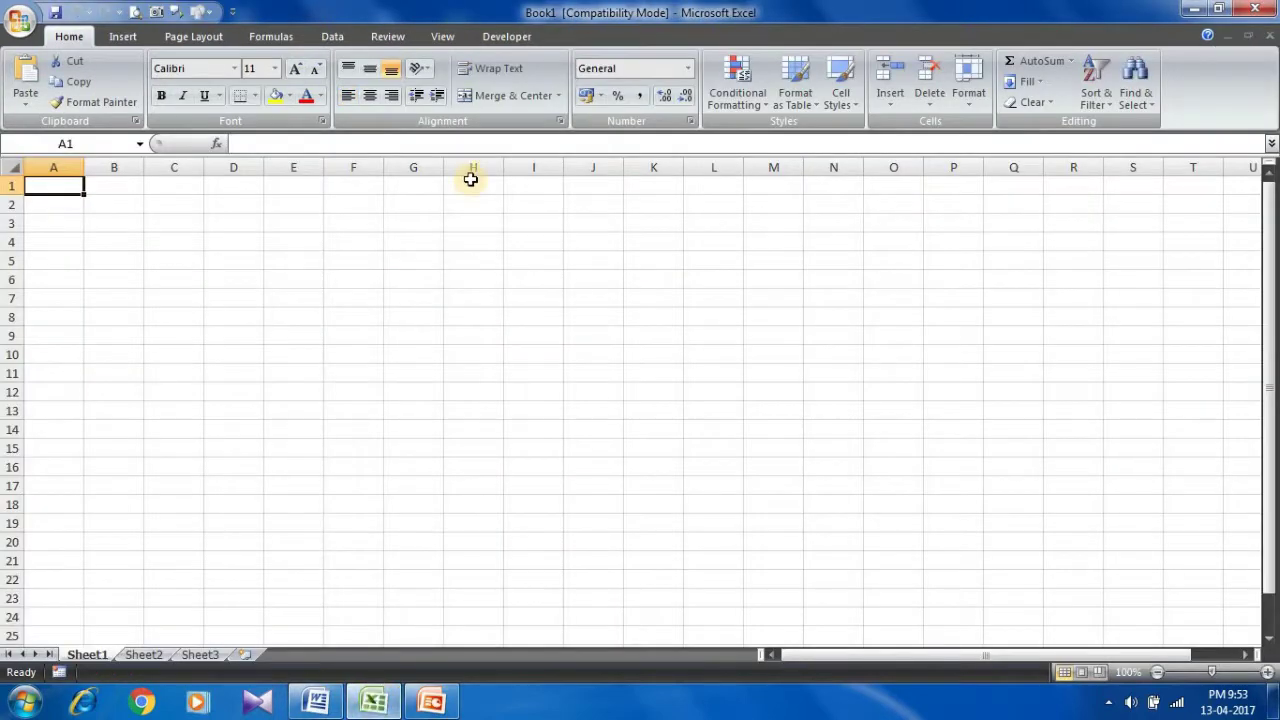
pyautogui.click(388, 38)
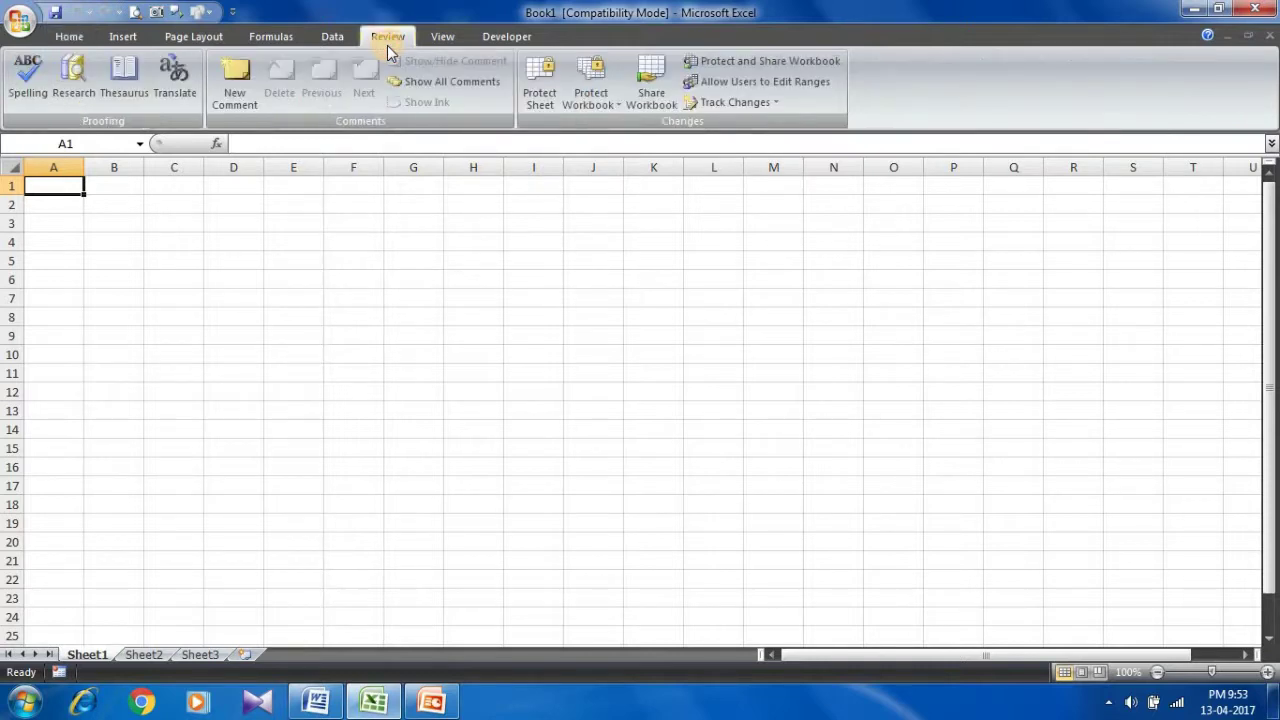
pyautogui.click(190, 93)
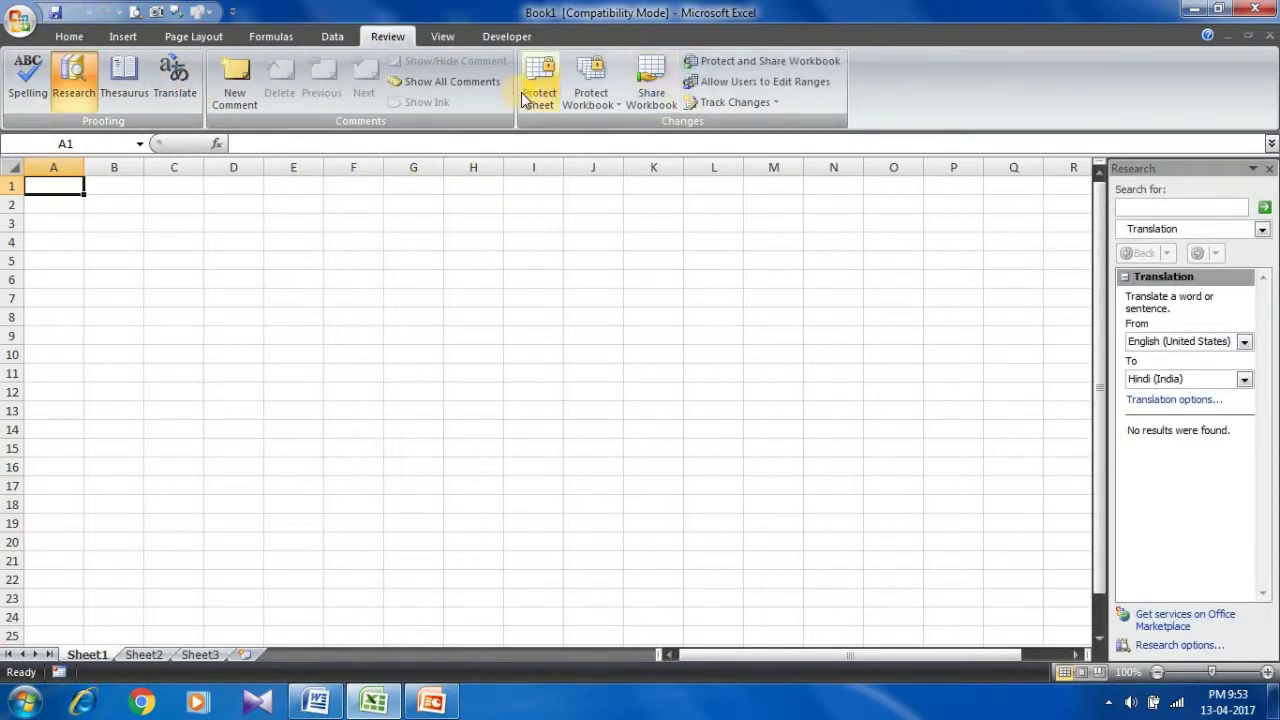
pyautogui.click(1140, 205)
pyautogui.write('friends')
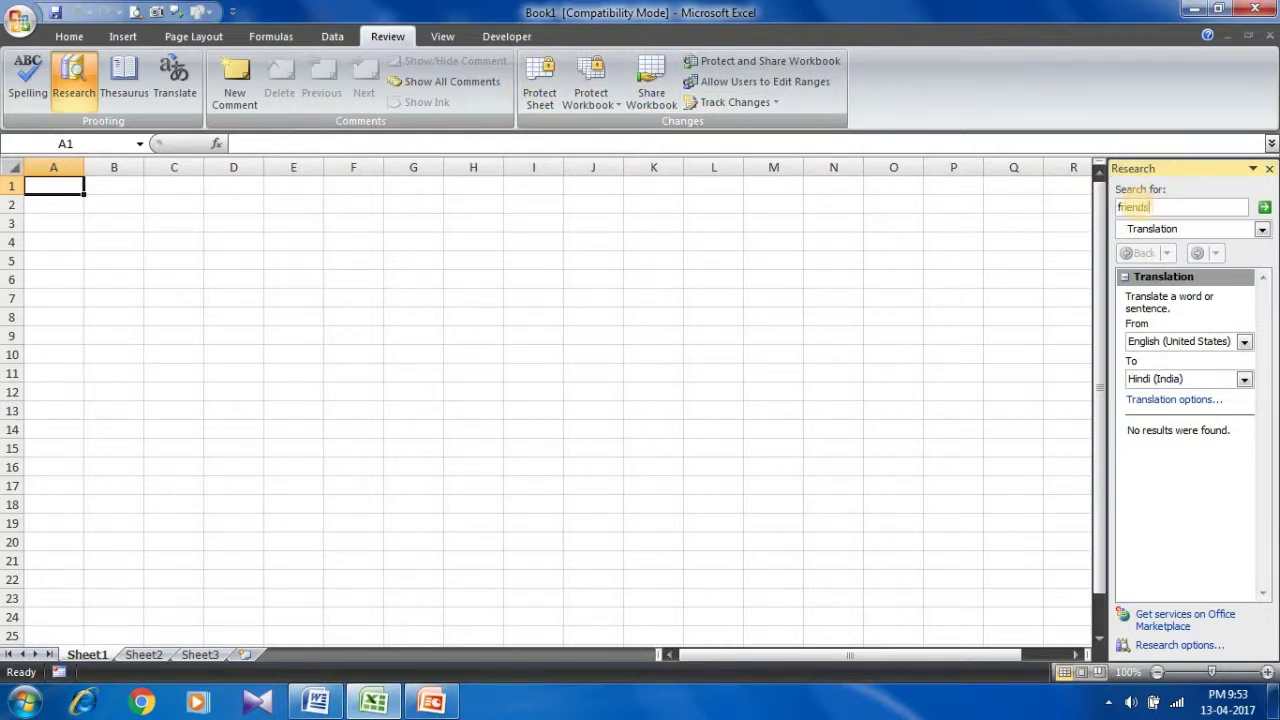
pyautogui.press('Return')
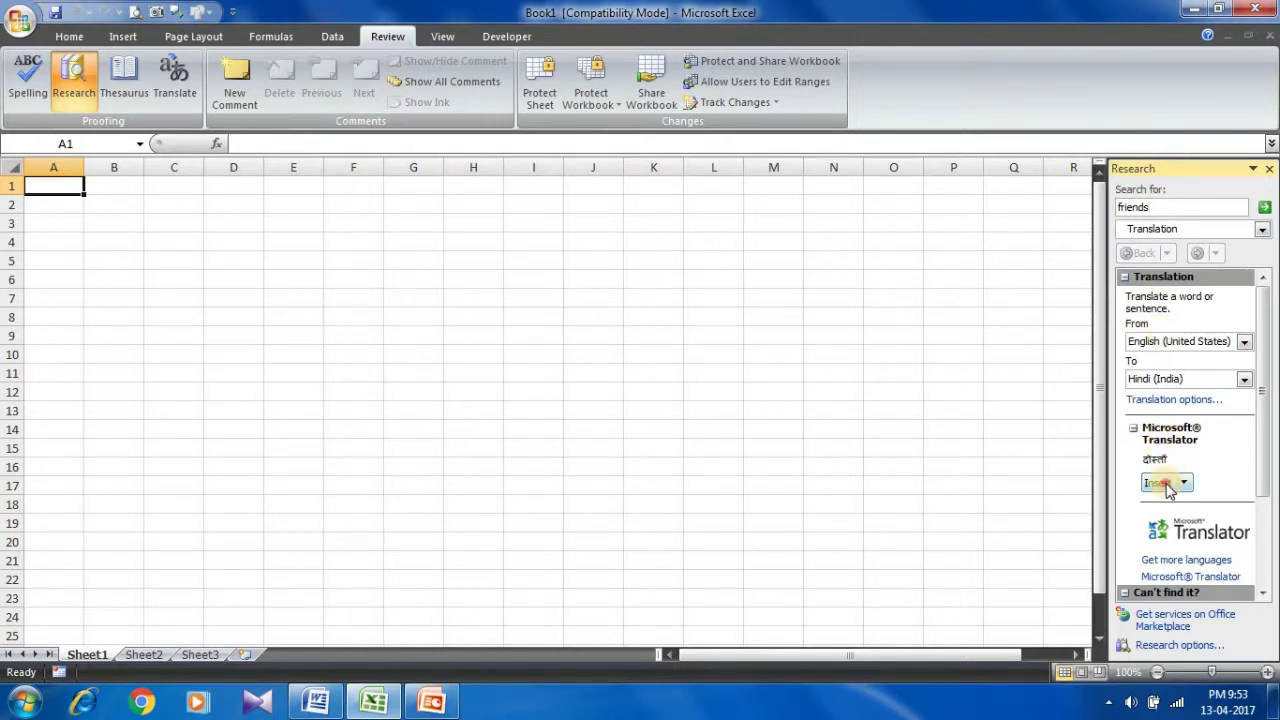
pyautogui.click(1160, 483)
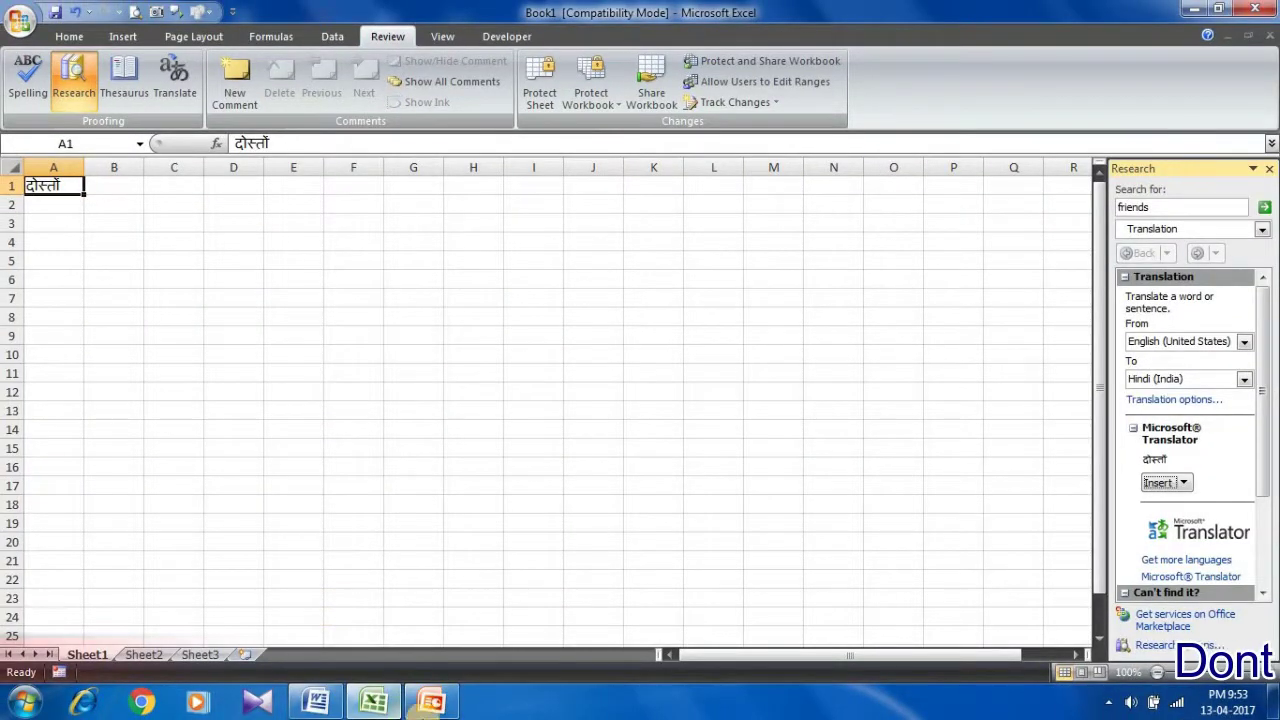
pyautogui.click(428, 703)
pyautogui.click(677, 336)
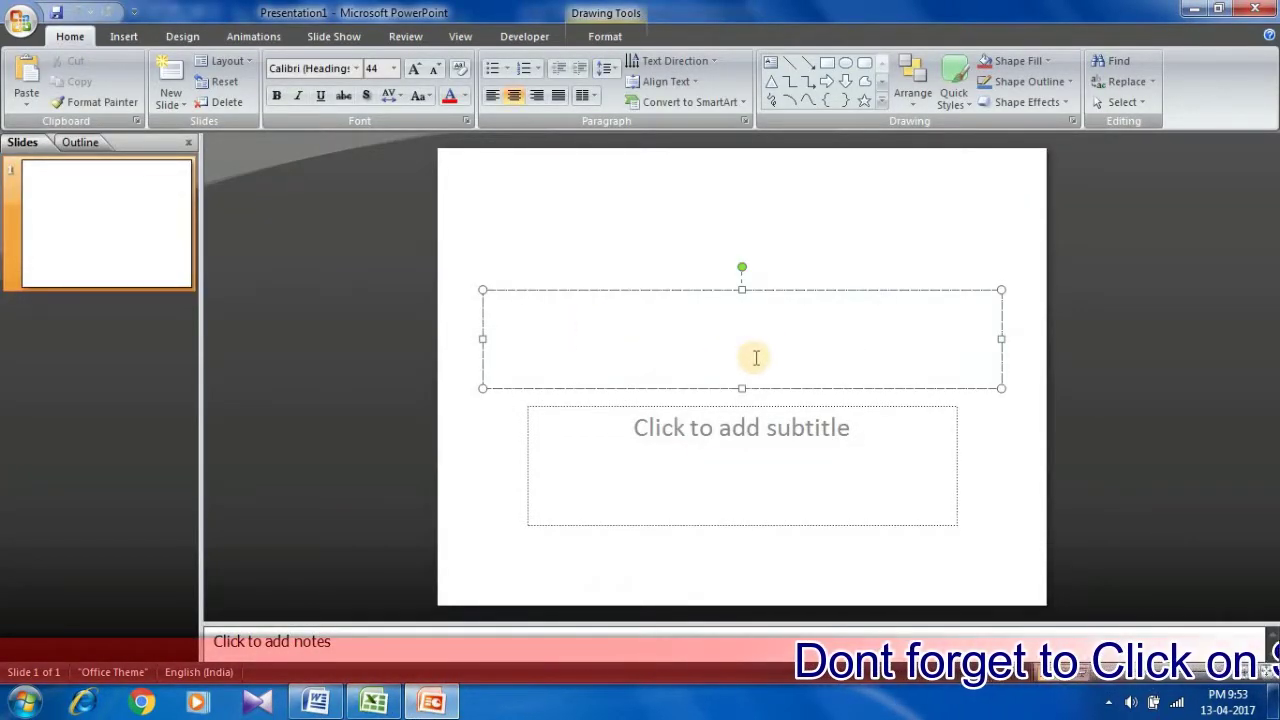
# Step: Translate 'welcome' via Research and insert स्वागत है into the slide title
pyautogui.click(397, 37)
pyautogui.click(183, 80)
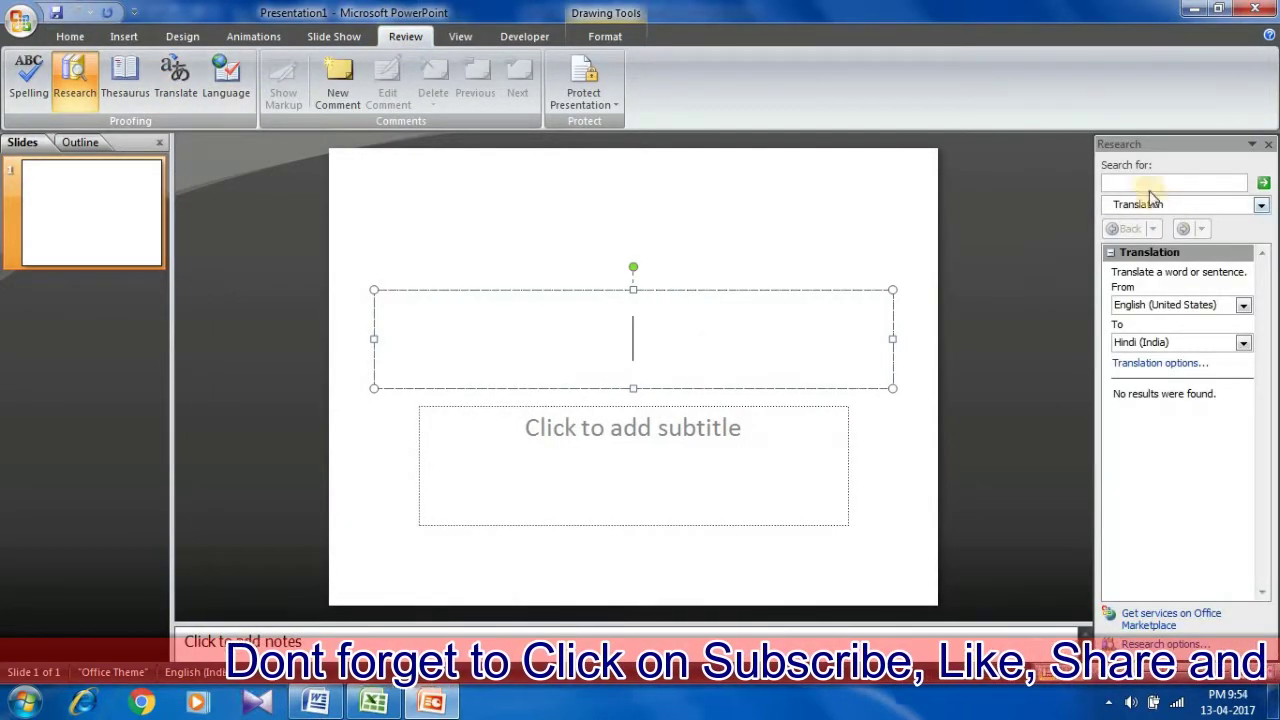
pyautogui.click(1138, 180)
pyautogui.write('well')
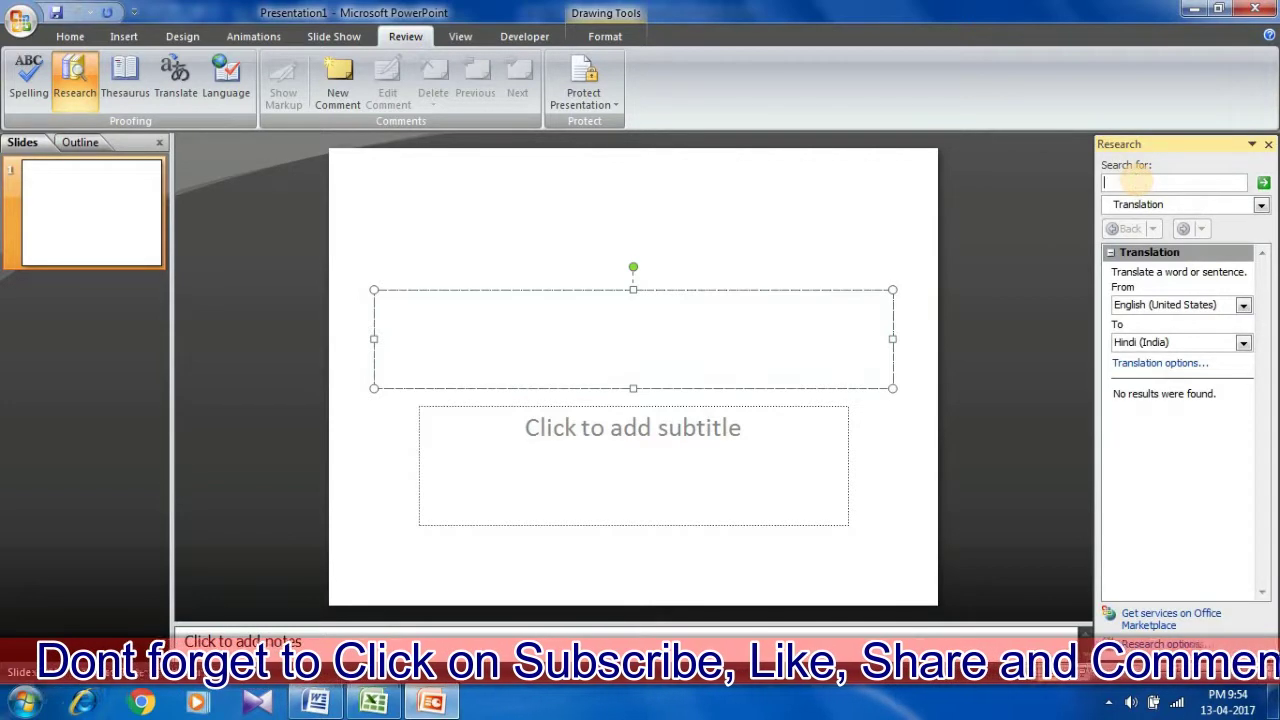
pyautogui.write('come')
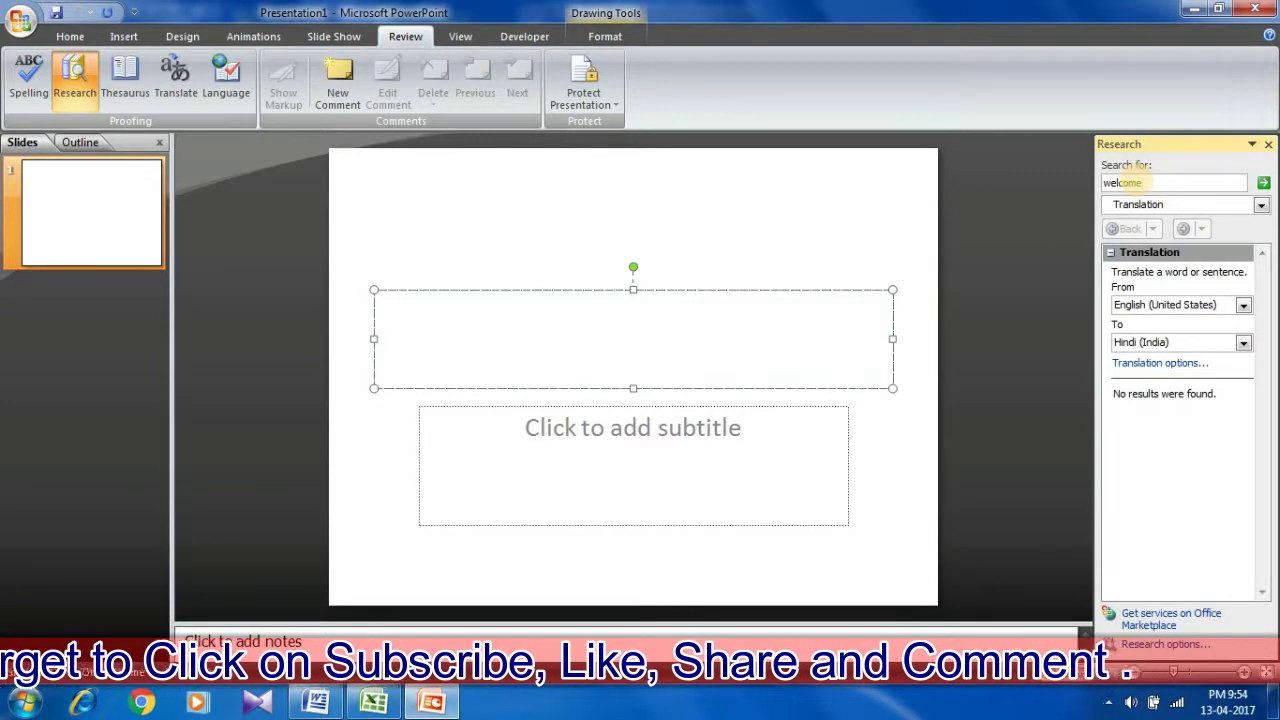
pyautogui.press('Return')
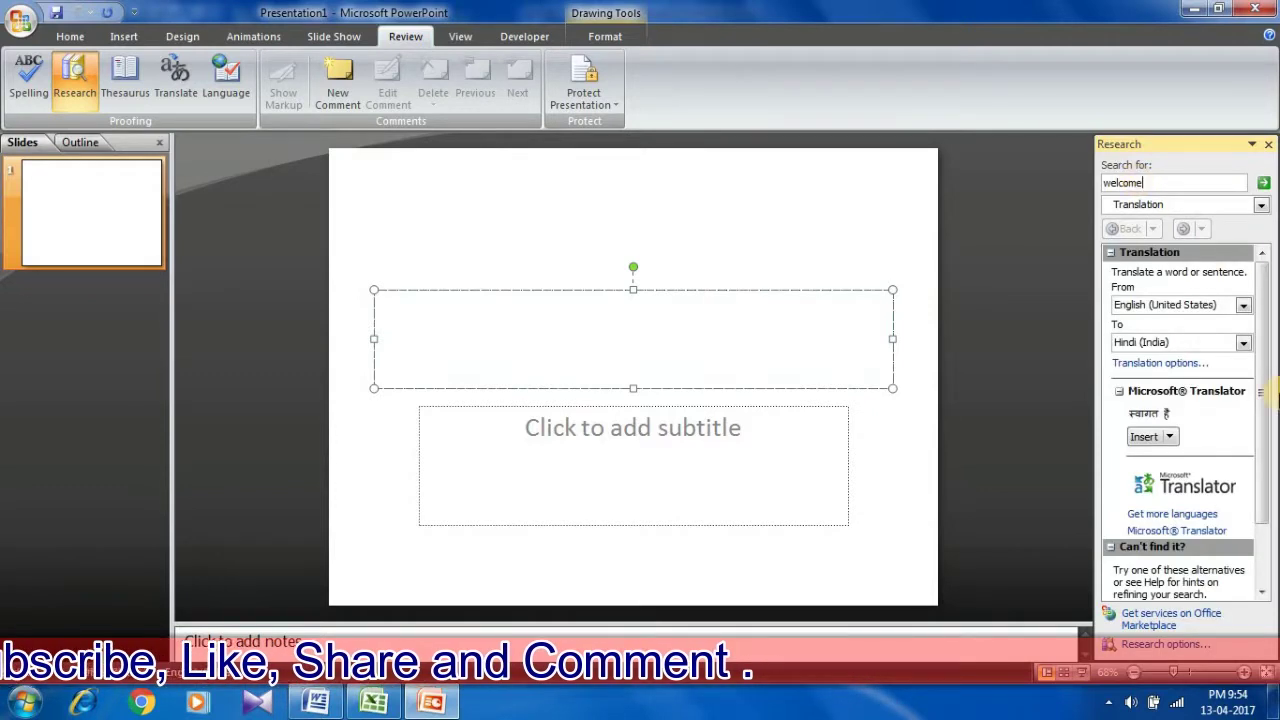
pyautogui.click(1150, 437)
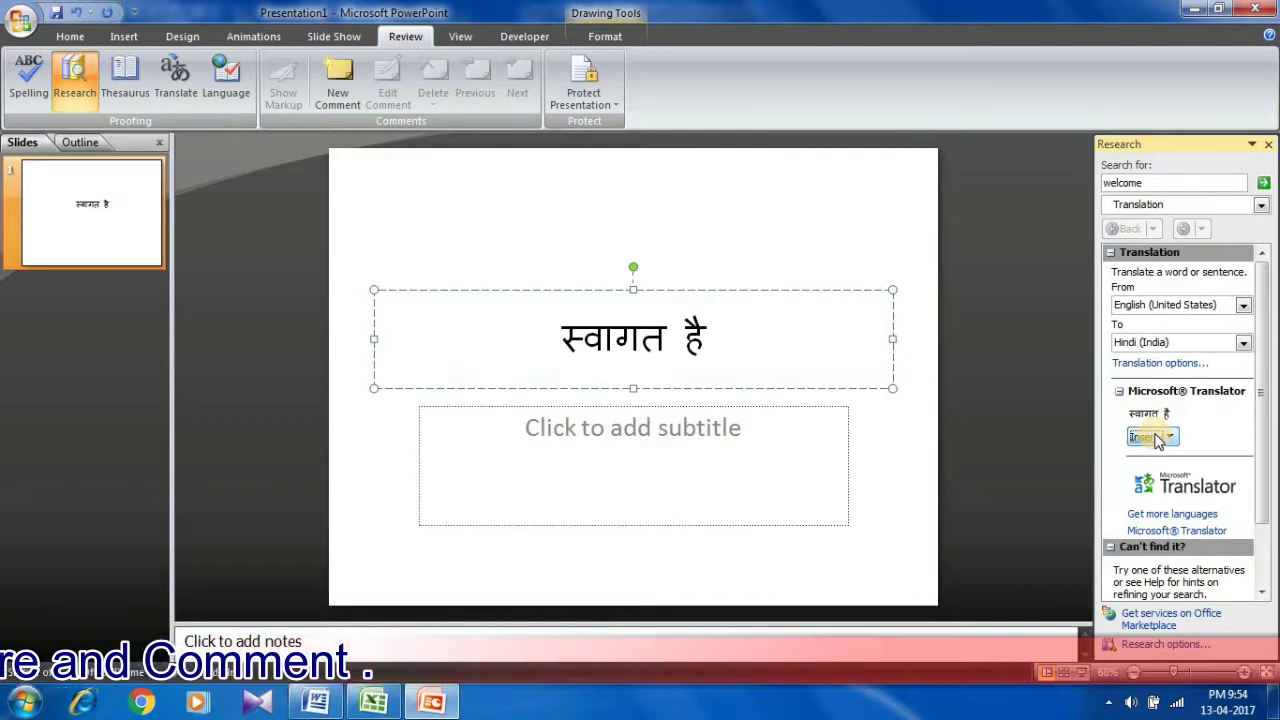